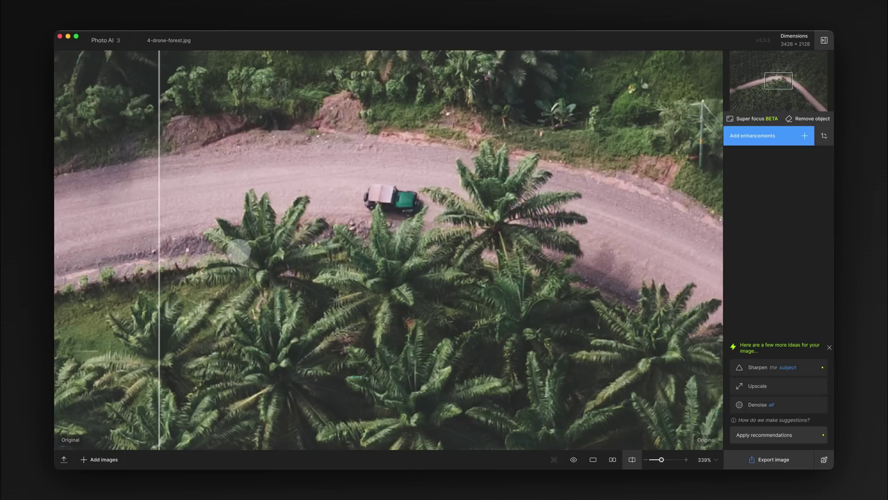
# Step: Add the Upscale enhancement to the drone photo
pyautogui.click(798, 385)
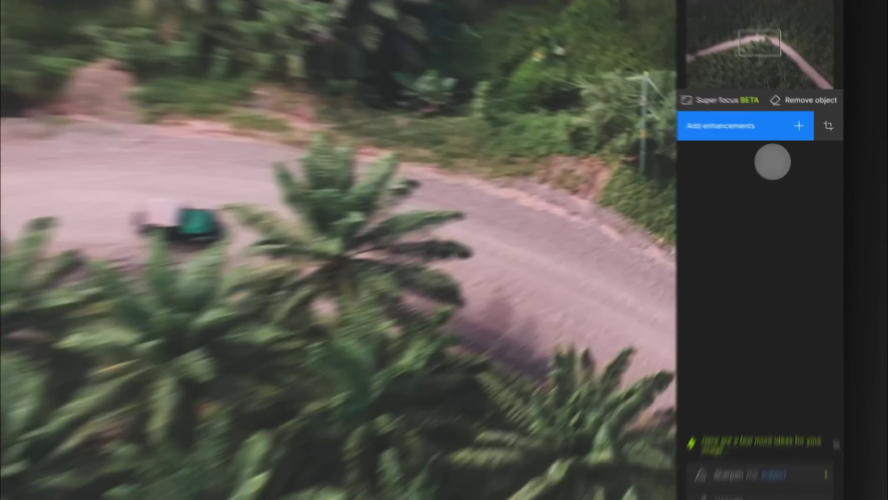
pyautogui.click(780, 135)
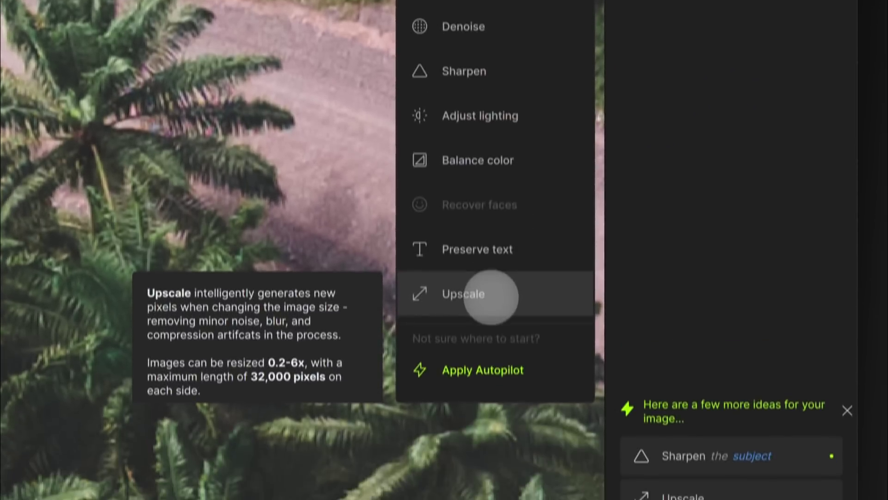
pyautogui.click(492, 293)
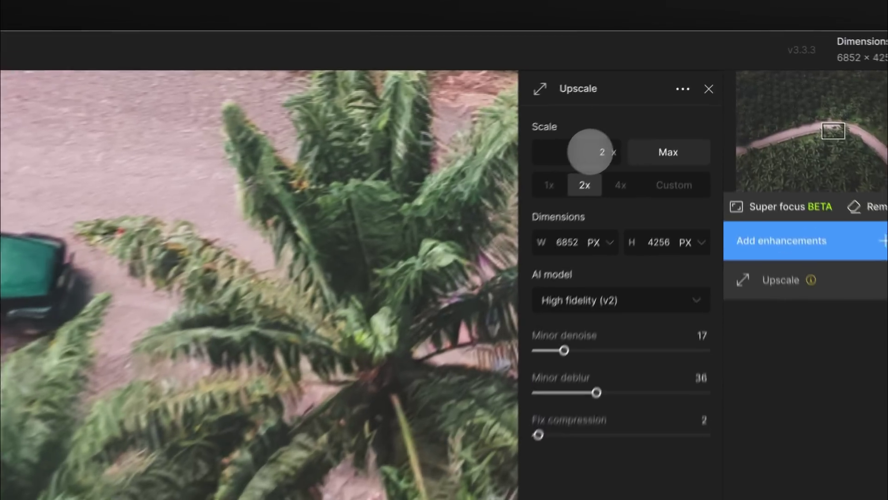
# Step: Try 3.5x, Max and 2x scales, then set the output width to 8000 px
pyautogui.click(653, 93)
pyautogui.write('3.5')
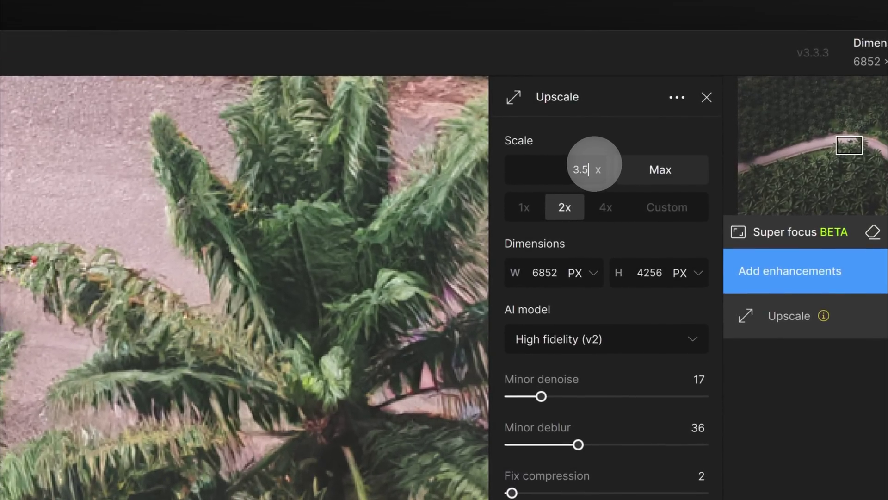
pyautogui.press('Return')
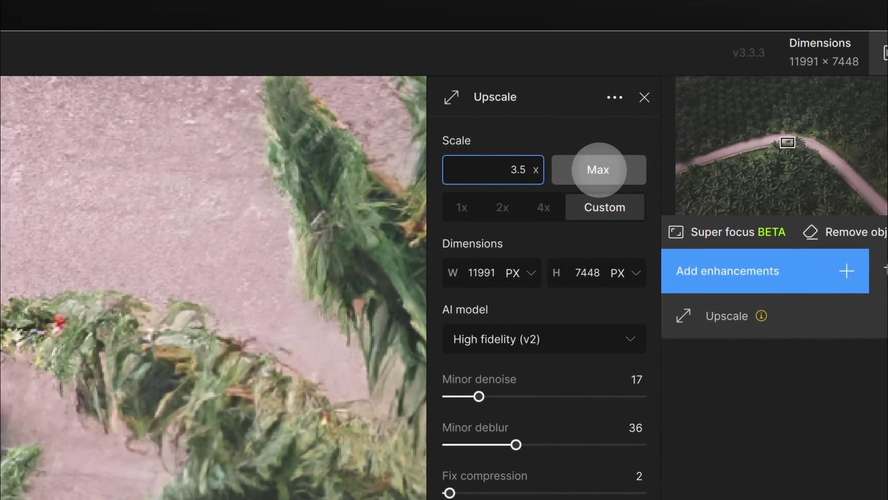
pyautogui.click(599, 170)
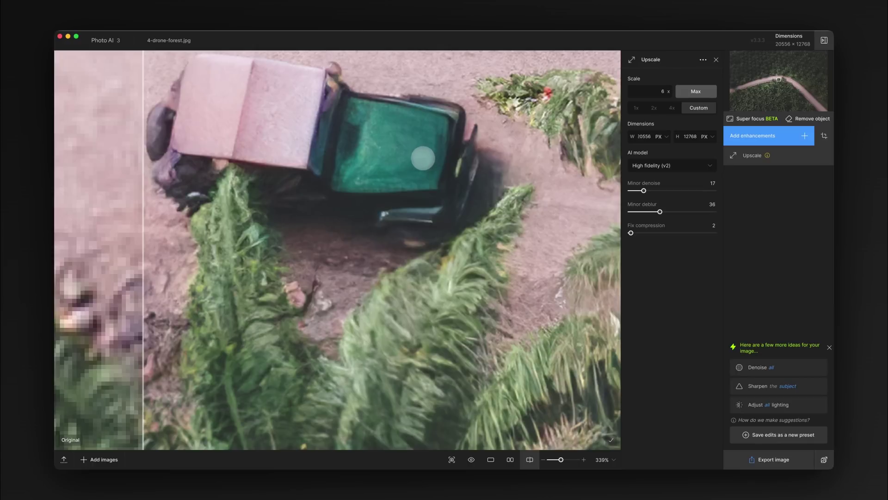
pyautogui.click(653, 109)
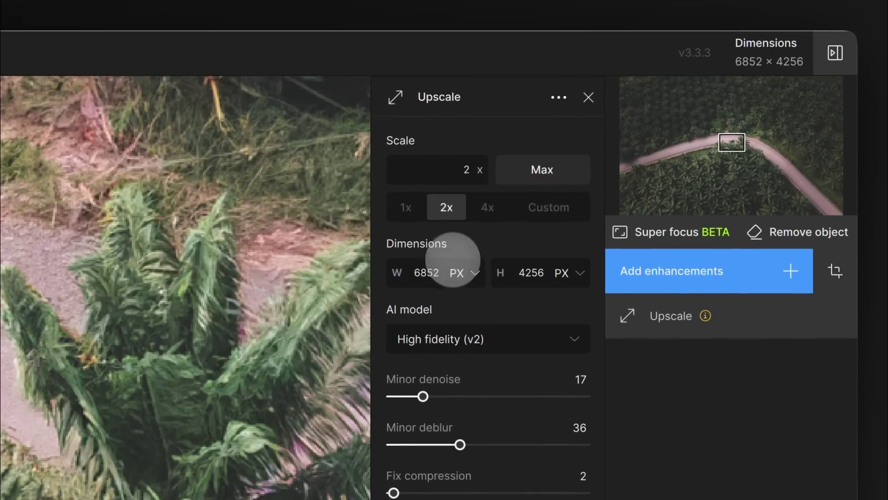
pyautogui.click(407, 272)
pyautogui.moveTo(412, 272); pyautogui.dragTo(435, 272)
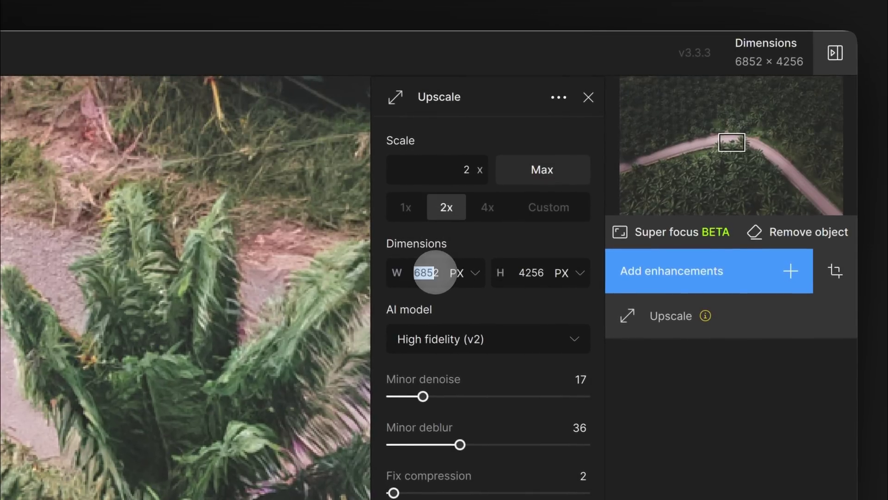
pyautogui.moveTo(409, 309)
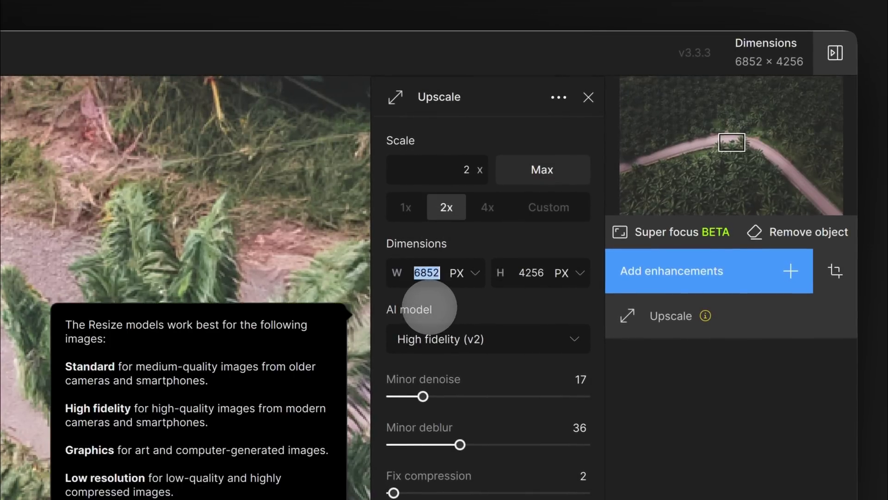
pyautogui.write('8000')
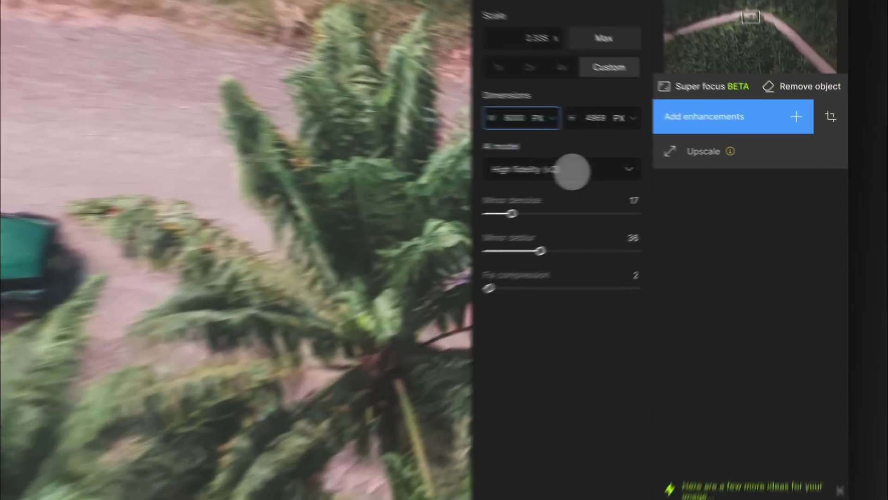
# Step: Choose Standard (v2) as the Upscale AI model
pyautogui.click(678, 165)
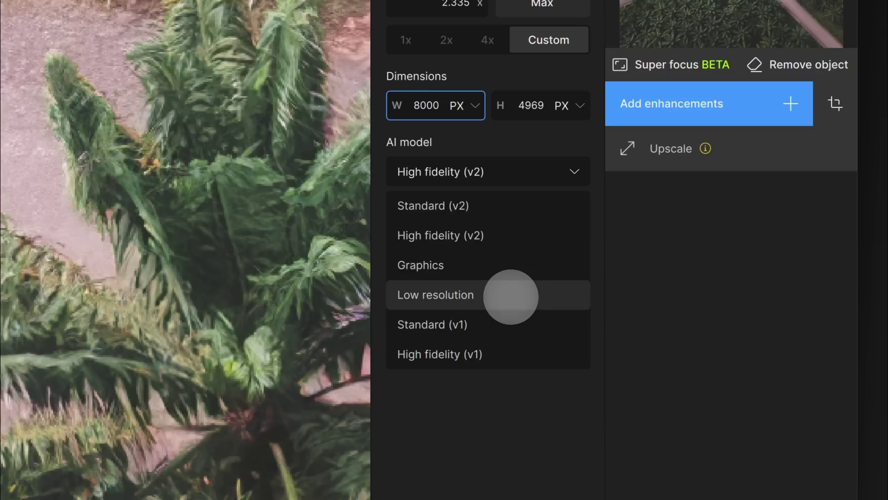
pyautogui.click(516, 205)
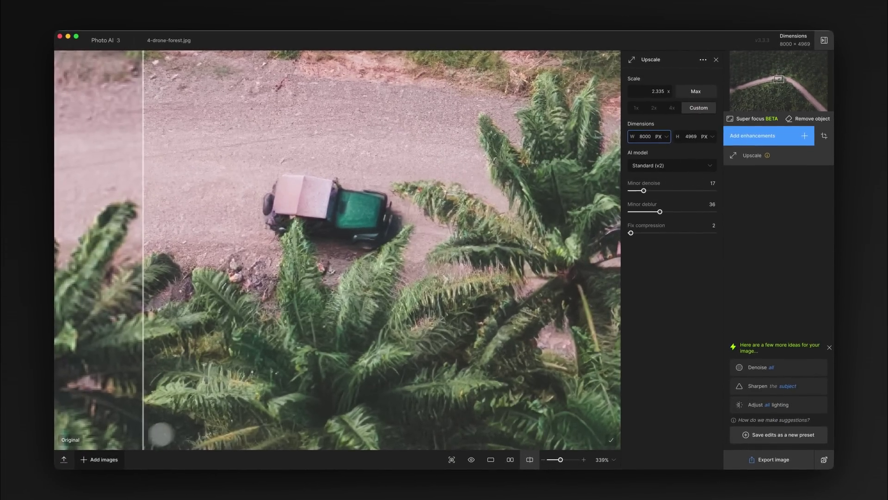
pyautogui.click(98, 460)
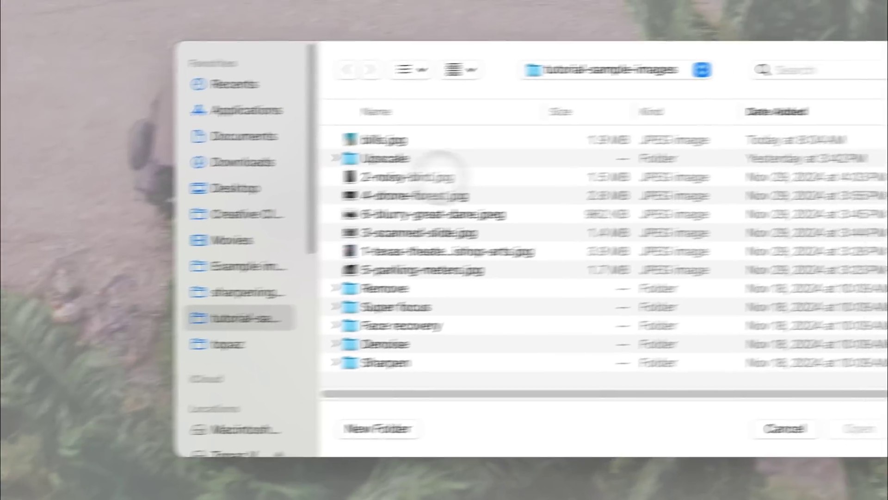
# Step: Load bills.jpg from the sample folder as a second image
pyautogui.click(217, 140)
pyautogui.click(754, 429)
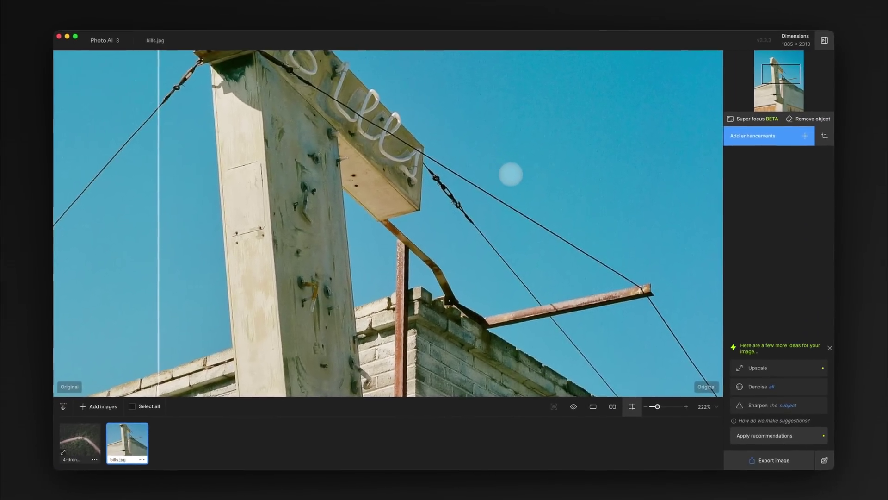
pyautogui.click(745, 138)
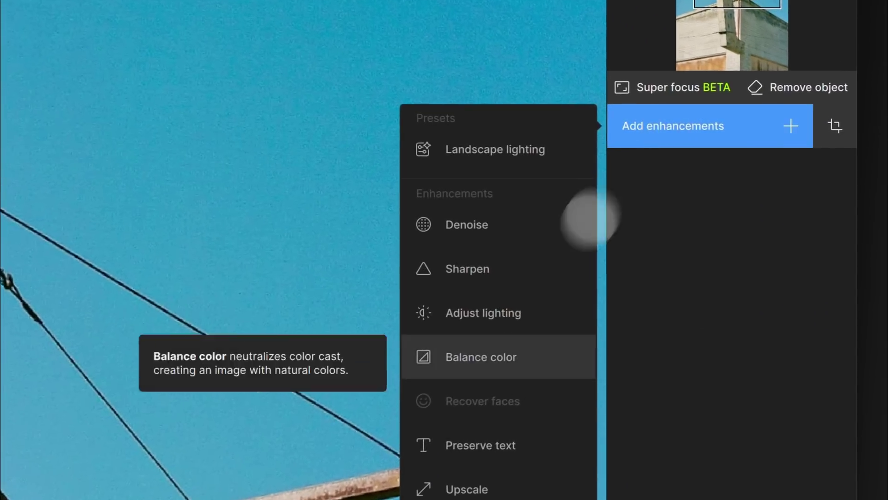
# Step: Add Upscale to bills.jpg using the High fidelity (v2) model
pyautogui.click(671, 290)
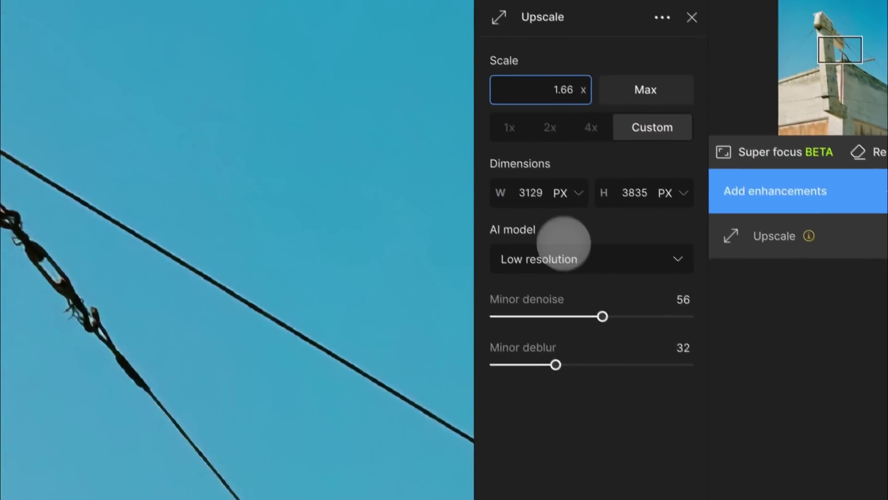
pyautogui.click(472, 108)
pyautogui.click(575, 344)
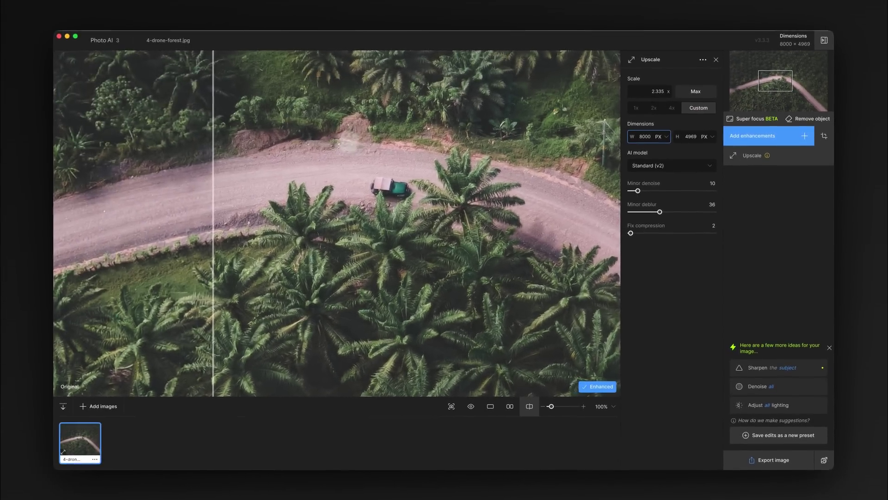
# Step: Raise minor deblur from 36 to 72 and increase fix compression strength
pyautogui.moveTo(303, 157); pyautogui.dragTo(509, 206)
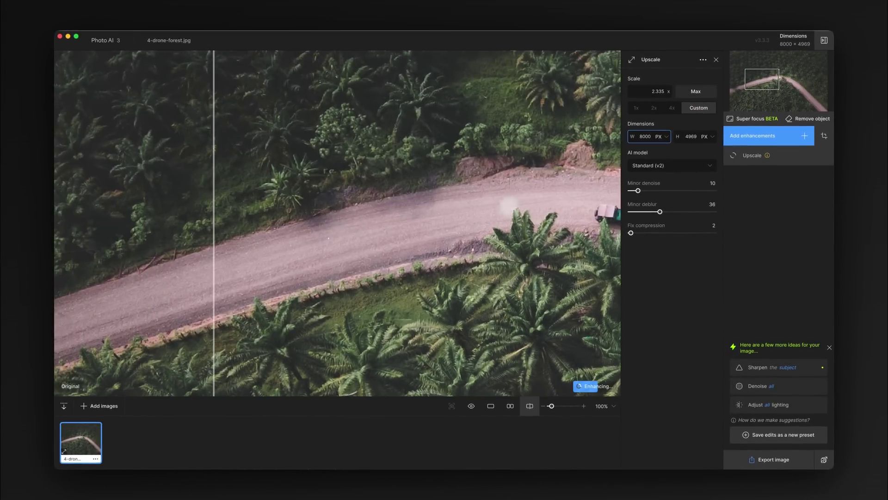
pyautogui.moveTo(458, 259); pyautogui.dragTo(500, 238)
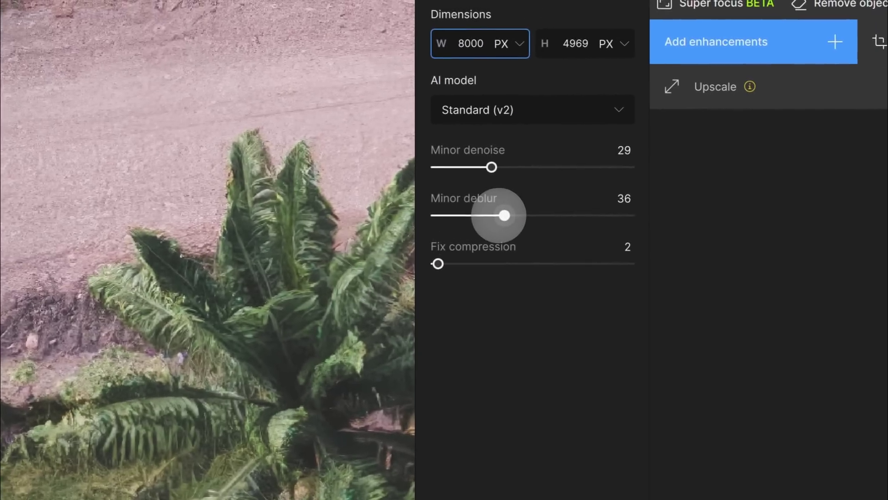
pyautogui.moveTo(499, 215); pyautogui.dragTo(572, 214)
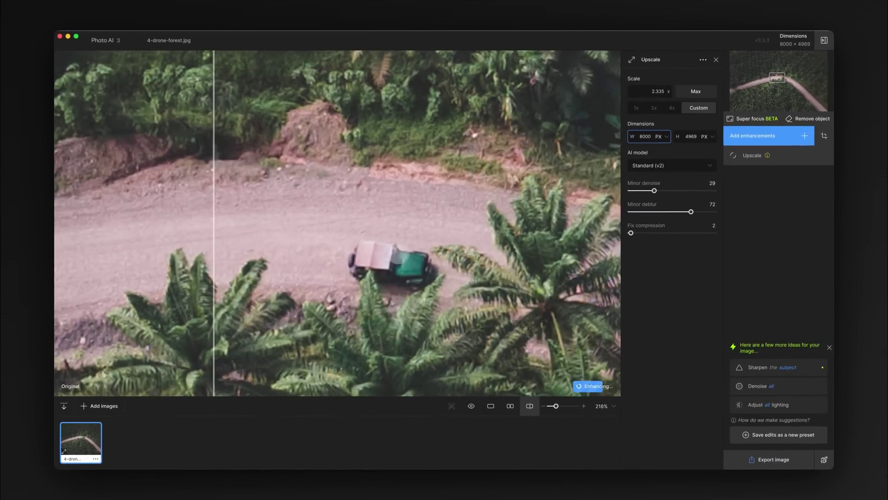
pyautogui.scroll(5, 204, 283)
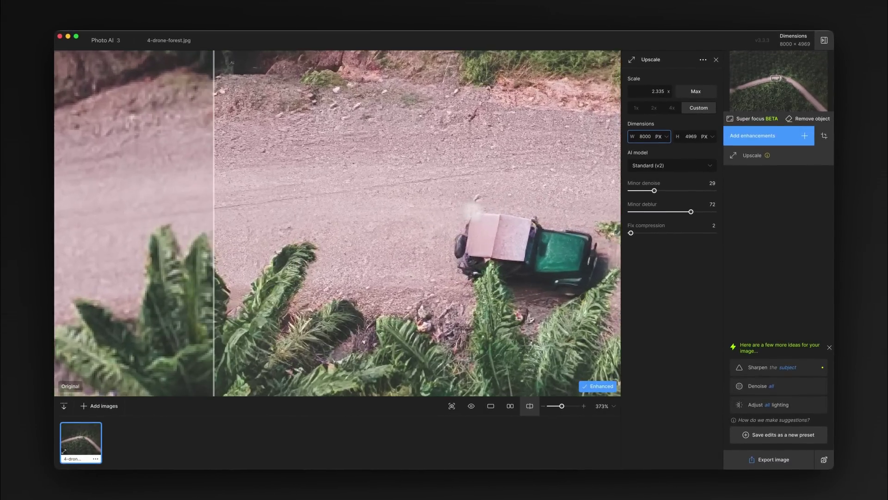
pyautogui.hscroll(3, 337, 222)
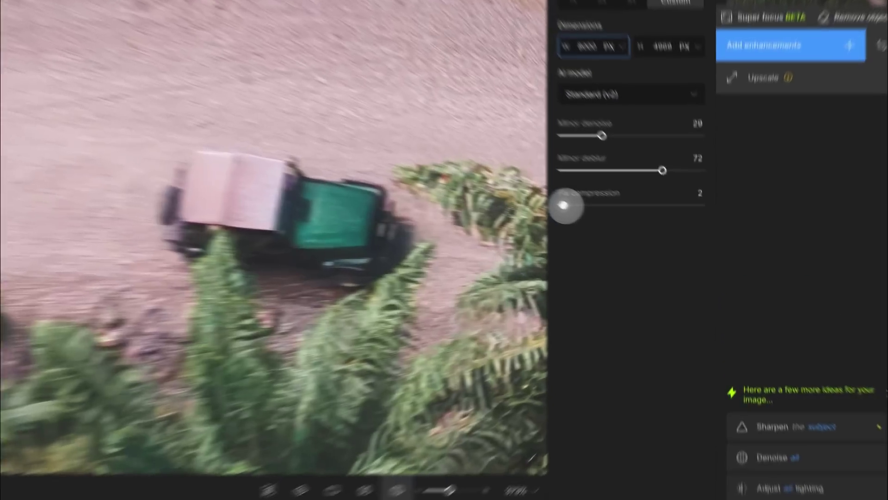
pyautogui.moveTo(631, 233); pyautogui.dragTo(668, 233)
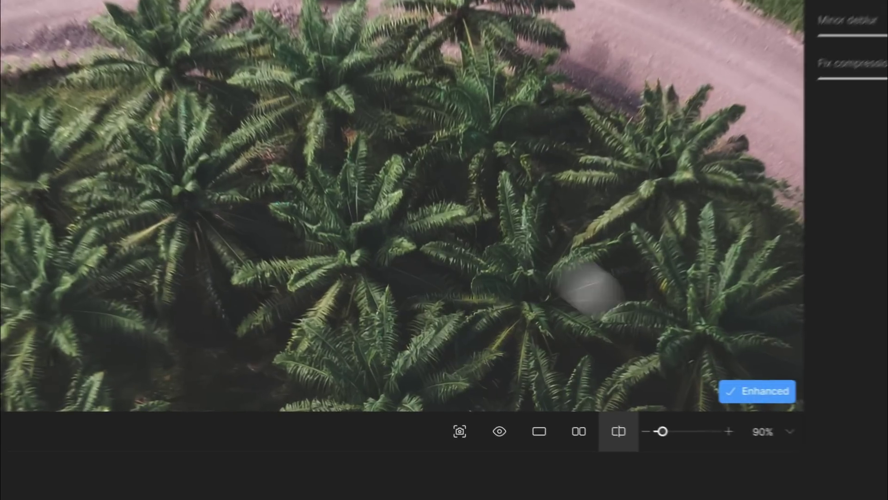
# Step: View the drone photo at 100% zoom and close the Upscale panel
pyautogui.click(607, 406)
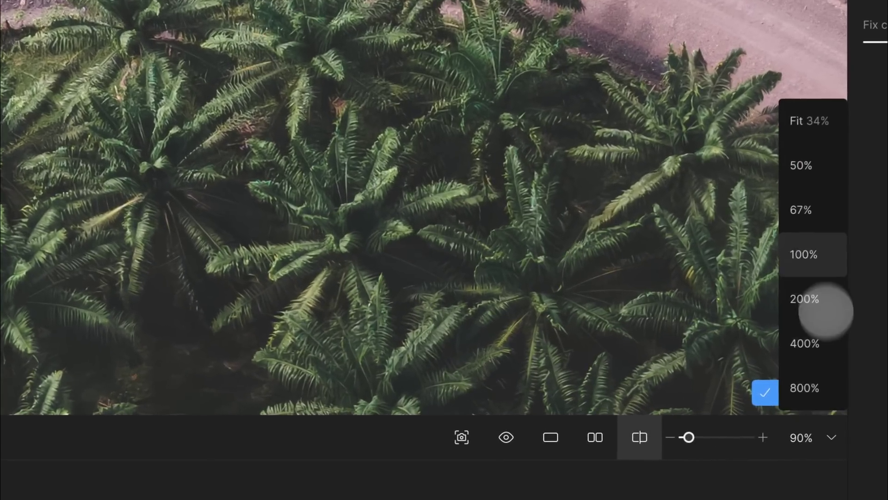
pyautogui.click(804, 273)
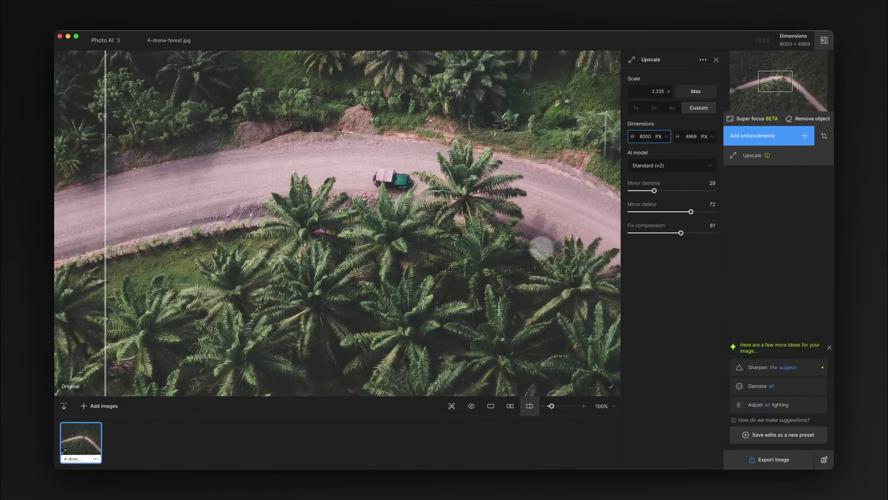
pyautogui.click(716, 60)
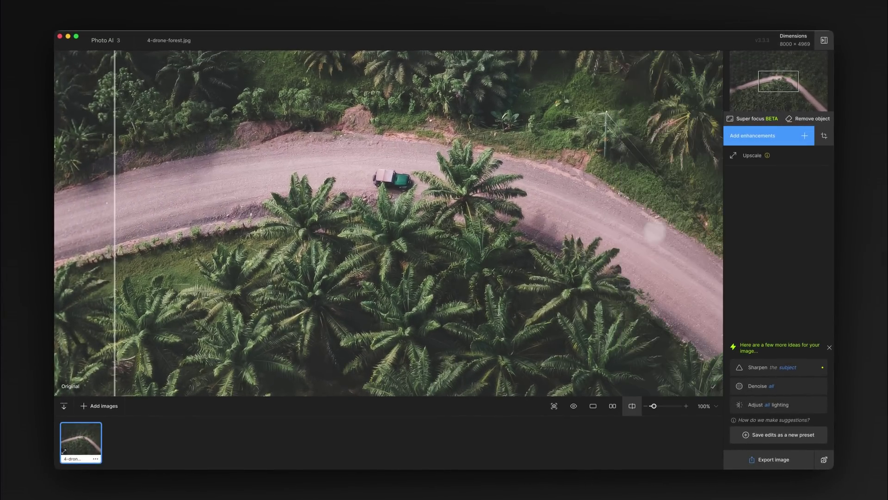